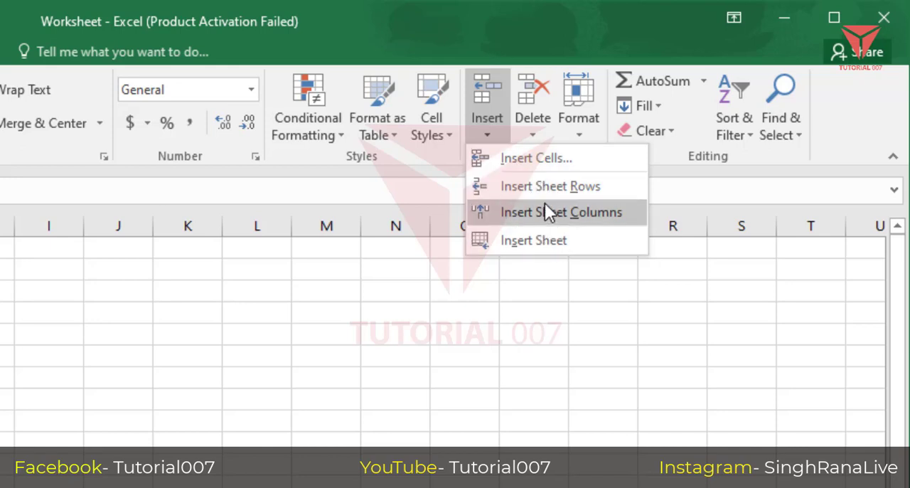
# Insert a new blank worksheet between the Personal Info and Tax Info sheets and select cell D21 in it.
pyautogui.click(576, 240)
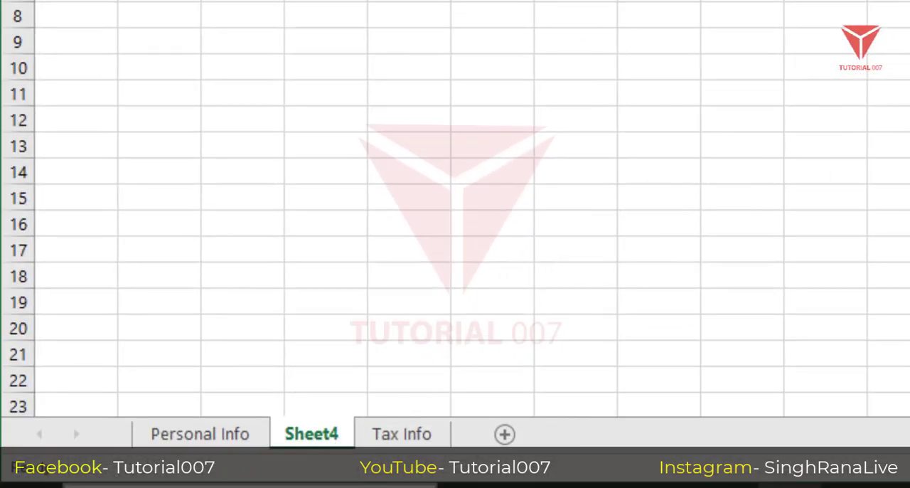
pyautogui.click(326, 354)
pyautogui.rightClick(300, 445)
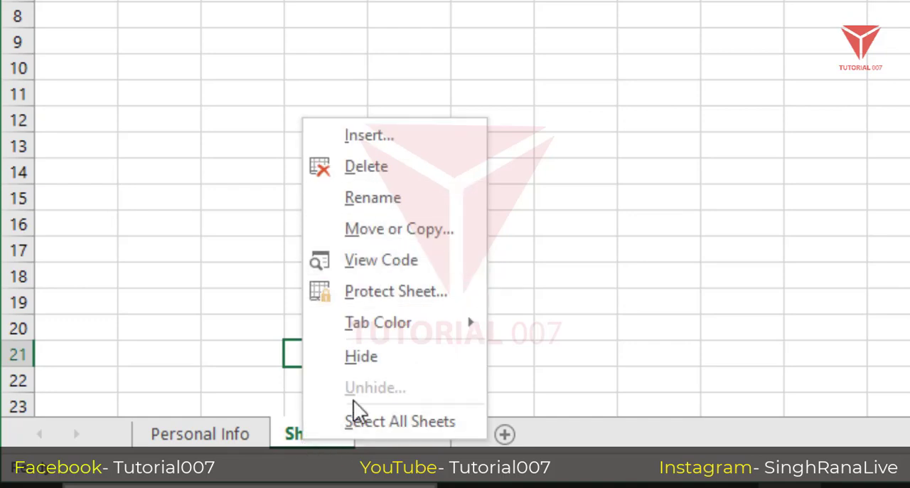
pyautogui.press('Escape')
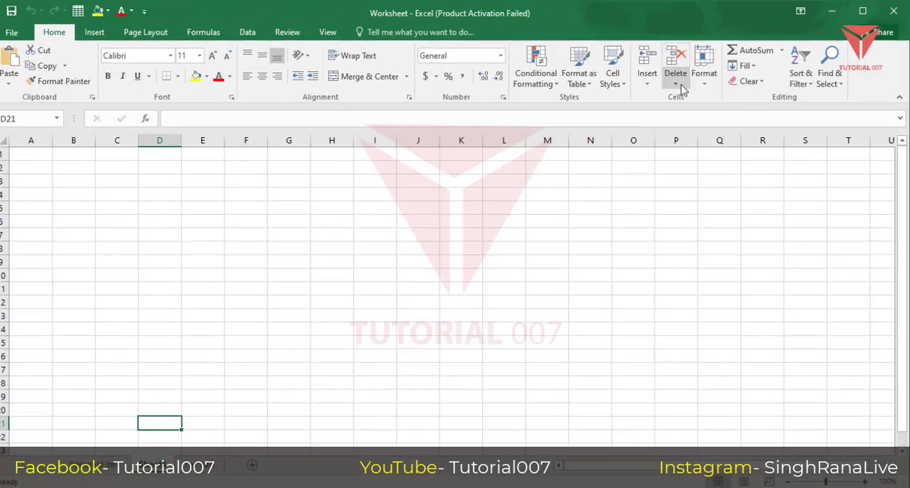
# Delete the newly inserted blank worksheet from the workbook.
pyautogui.click(679, 91)
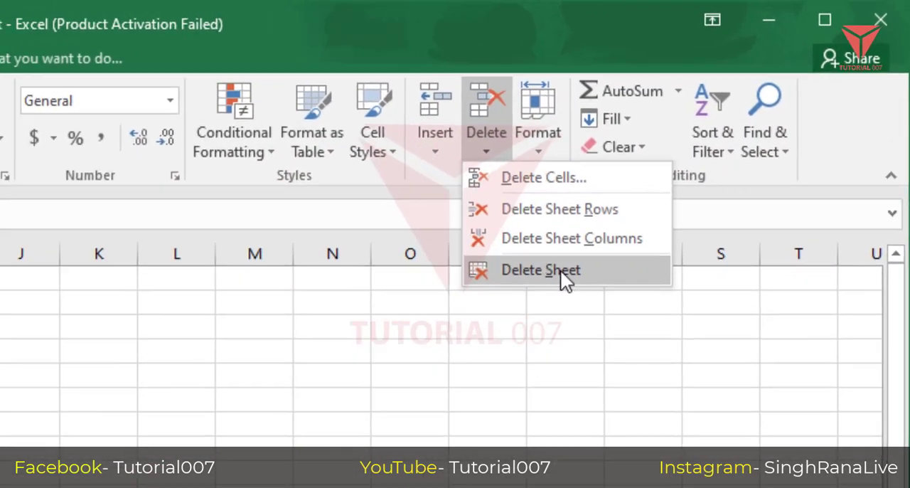
pyautogui.click(530, 288)
pyautogui.click(37, 337)
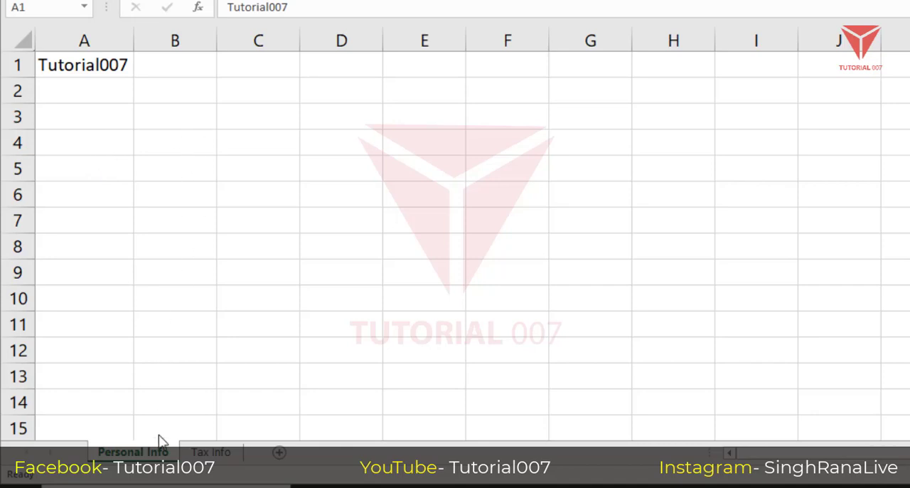
# Create a copy of the Personal Info sheet within Worksheet.xlsx, placed before the original Personal Info sheet.
pyautogui.click(221, 457)
pyautogui.click(221, 457)
pyautogui.click(140, 456)
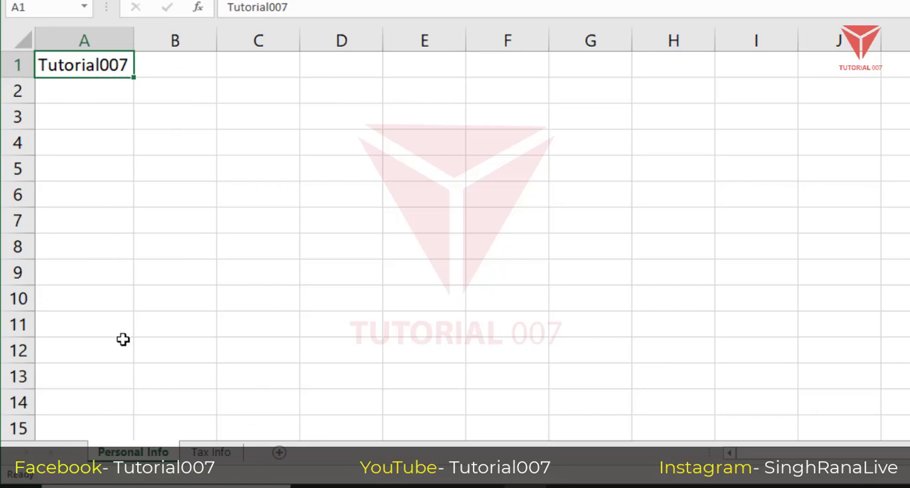
pyautogui.rightClick(128, 452)
pyautogui.press('Escape')
pyautogui.rightClick(120, 454)
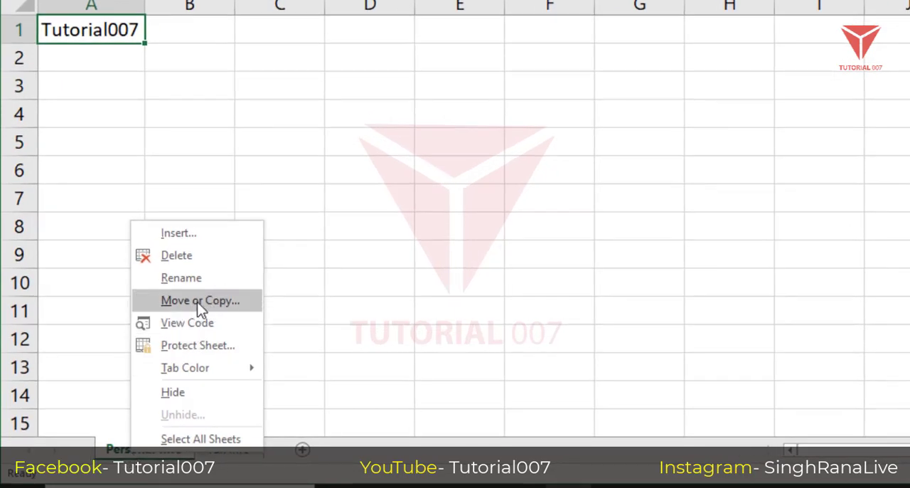
pyautogui.click(229, 302)
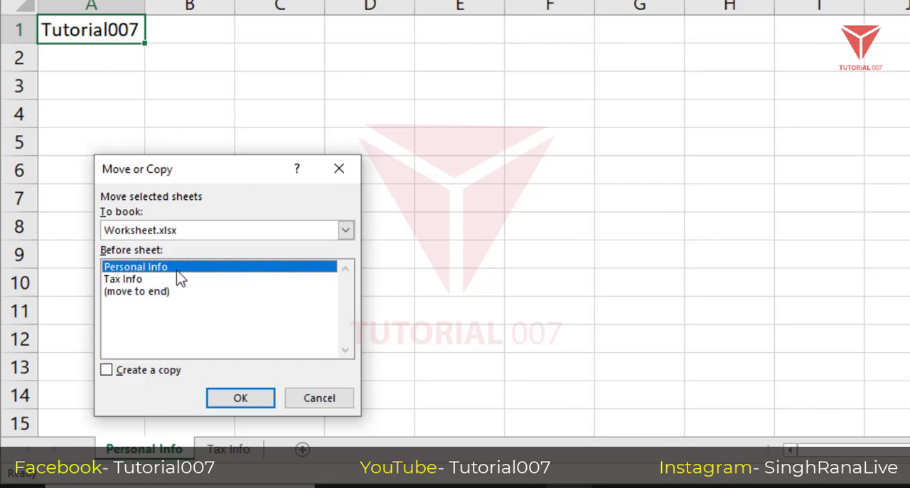
pyautogui.click(110, 372)
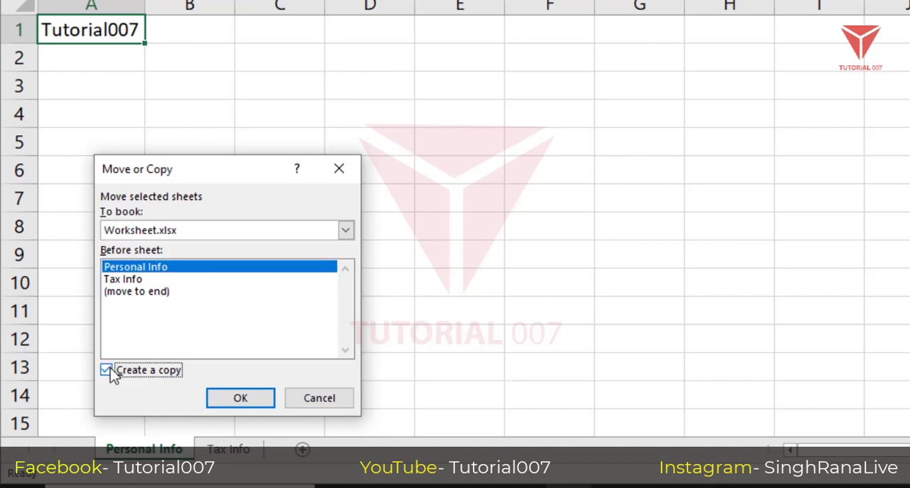
pyautogui.click(240, 398)
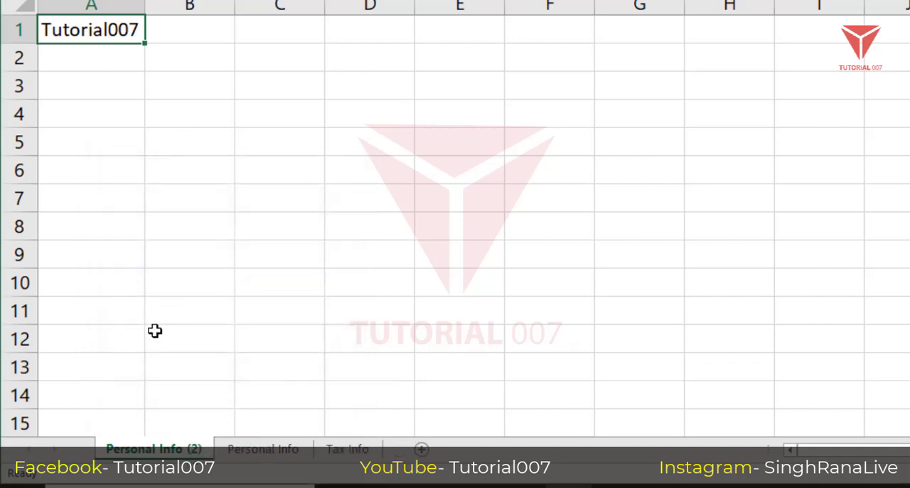
# Check the original Personal Info sheet, then permanently delete its copy, Personal Info (2).
pyautogui.click(260, 455)
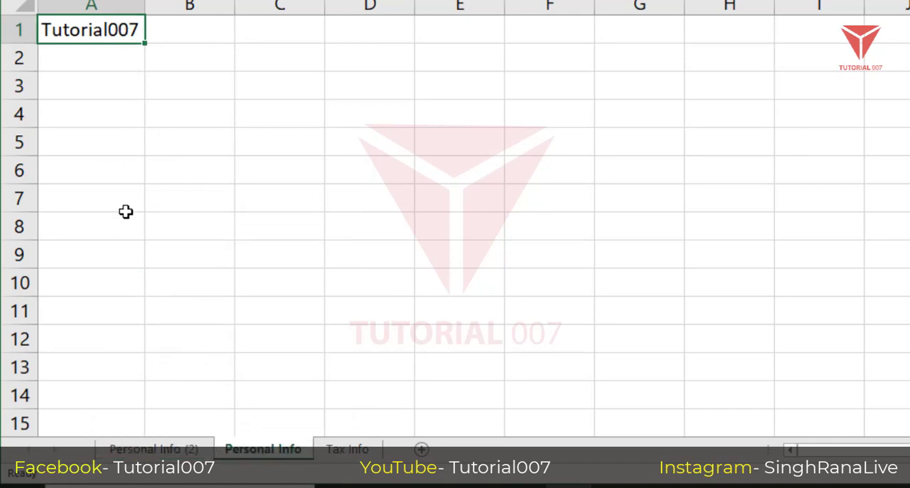
pyautogui.click(151, 451)
pyautogui.rightClick(158, 455)
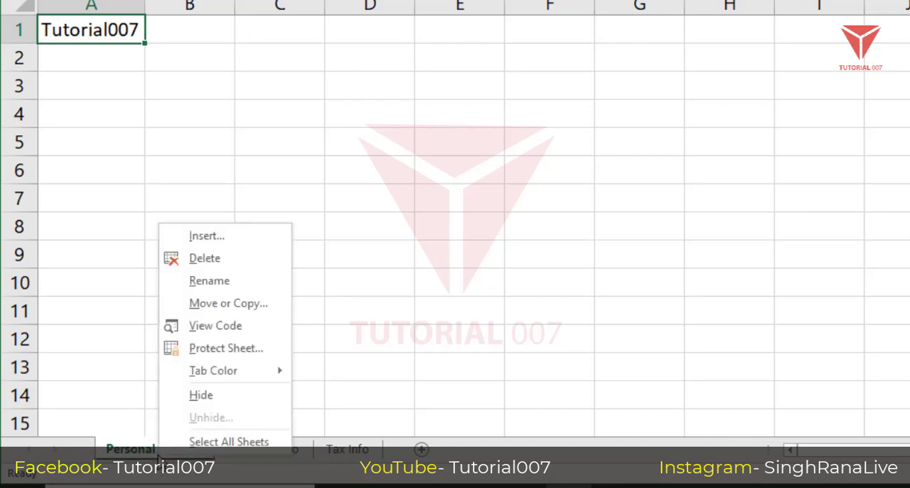
pyautogui.click(211, 265)
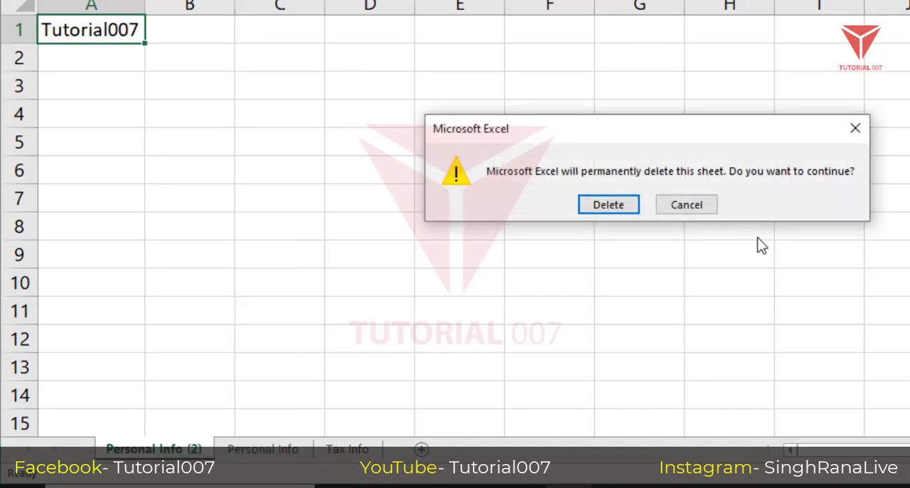
pyautogui.click(608, 204)
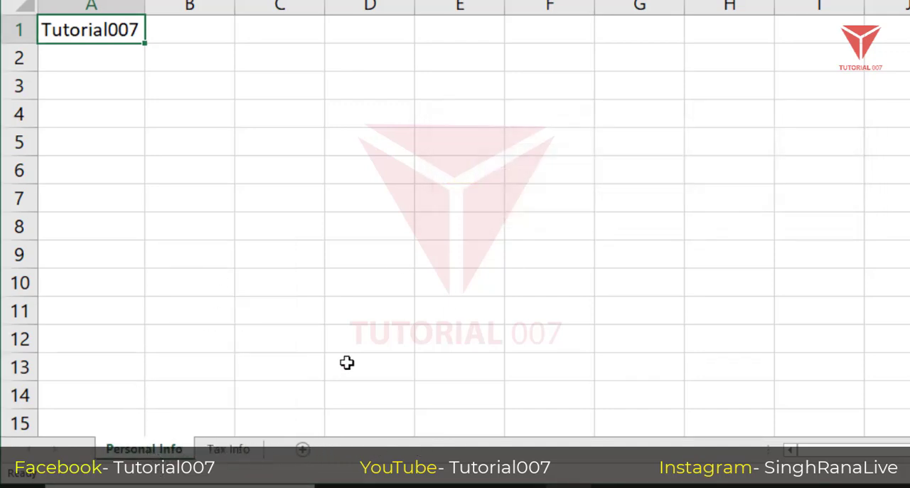
# Create a copy of the Personal Info sheet at the end of Worksheet.xlsx and compare it with the original.
pyautogui.rightClick(136, 454)
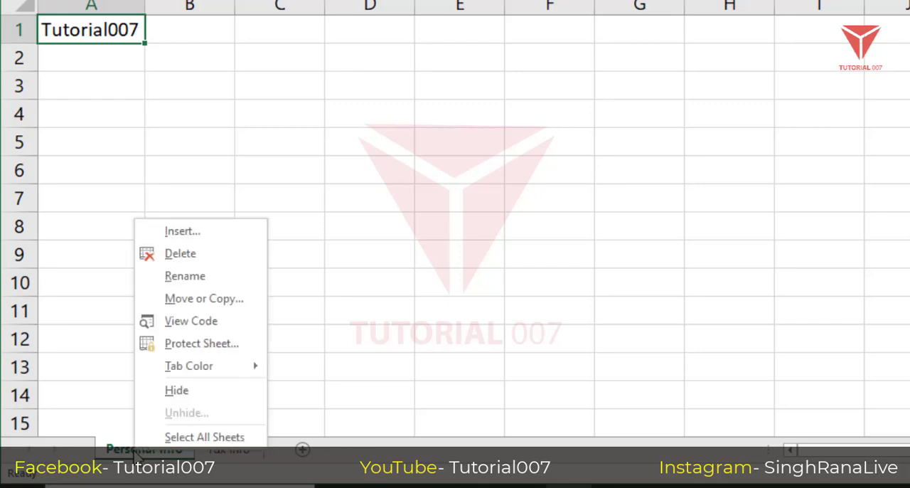
pyautogui.click(203, 302)
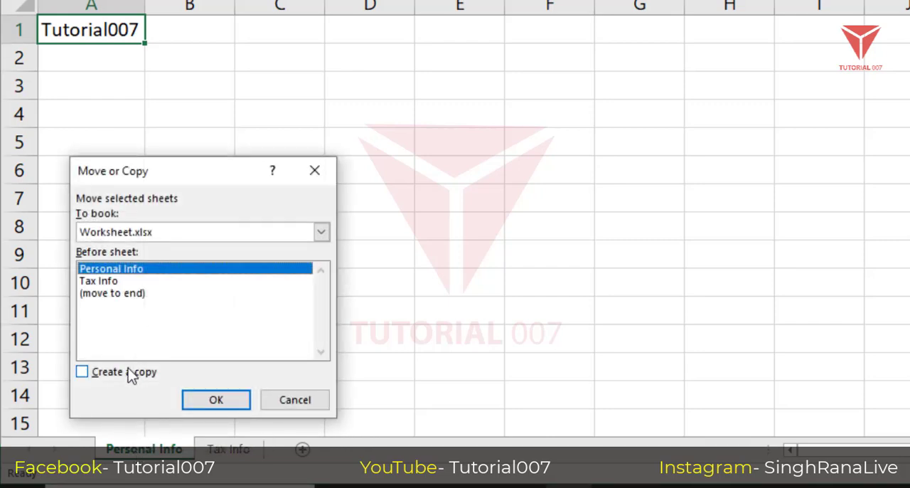
pyautogui.click(123, 292)
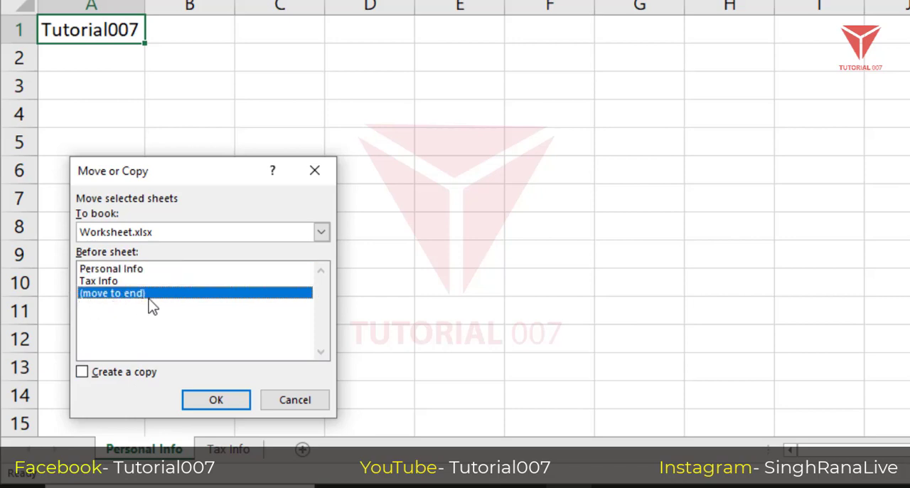
pyautogui.click(83, 372)
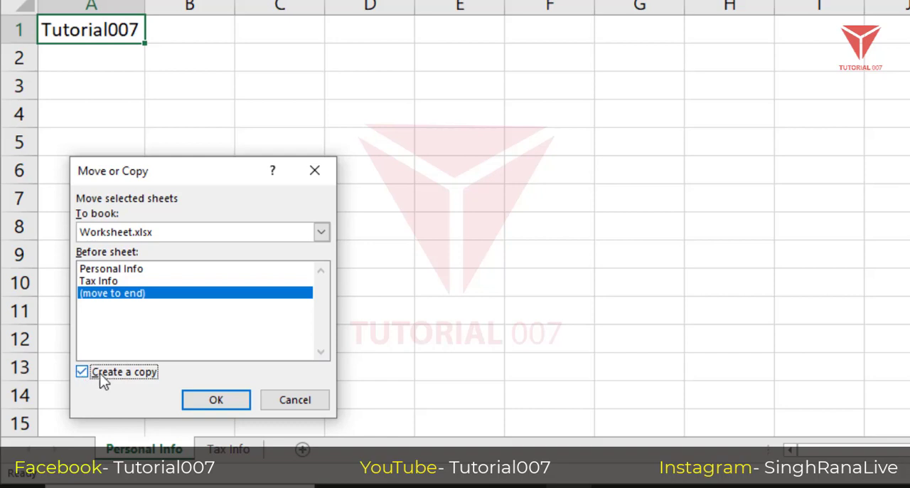
pyautogui.click(215, 401)
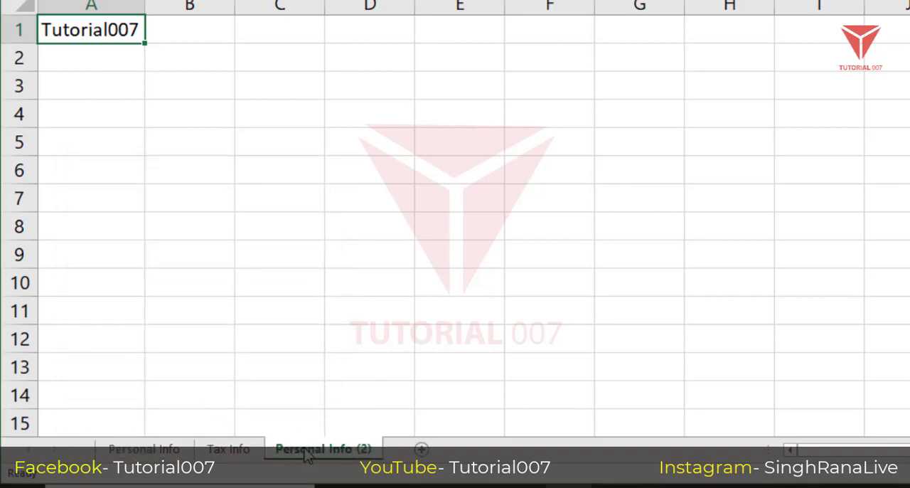
pyautogui.click(171, 450)
pyautogui.click(324, 451)
pyautogui.click(523, 486)
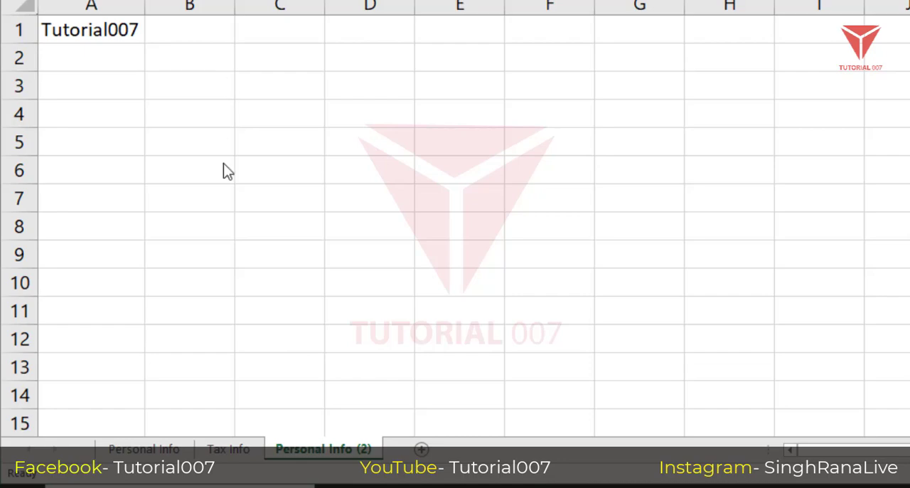
pyautogui.click(327, 455)
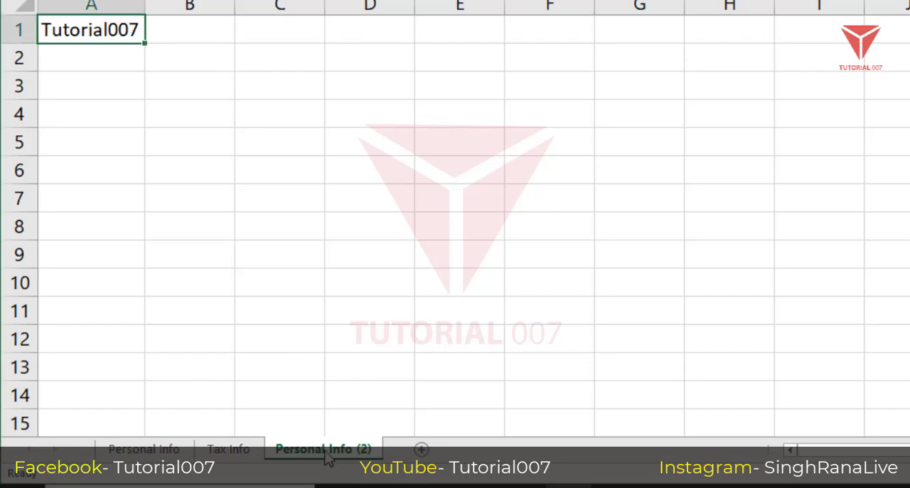
pyautogui.click(157, 139)
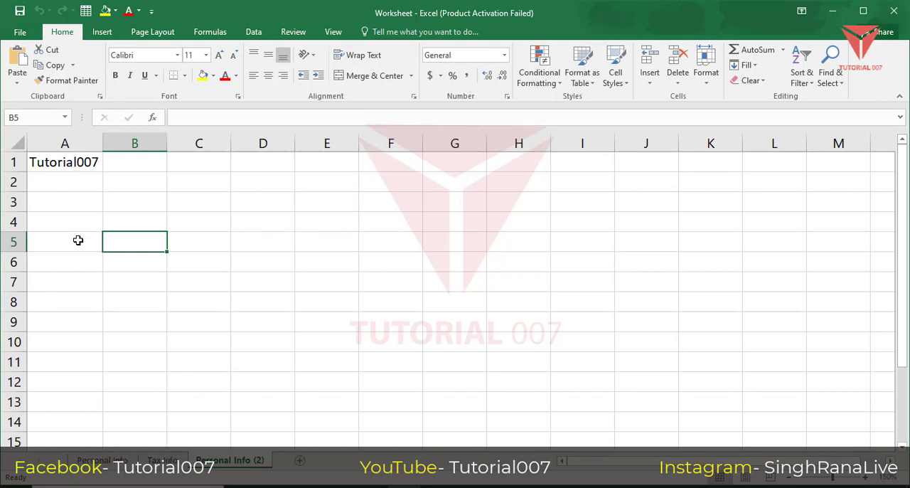
# On the original Personal Info sheet, enter dtdr in A2, trdt in A4 and drtr in A6.
pyautogui.click(103, 460)
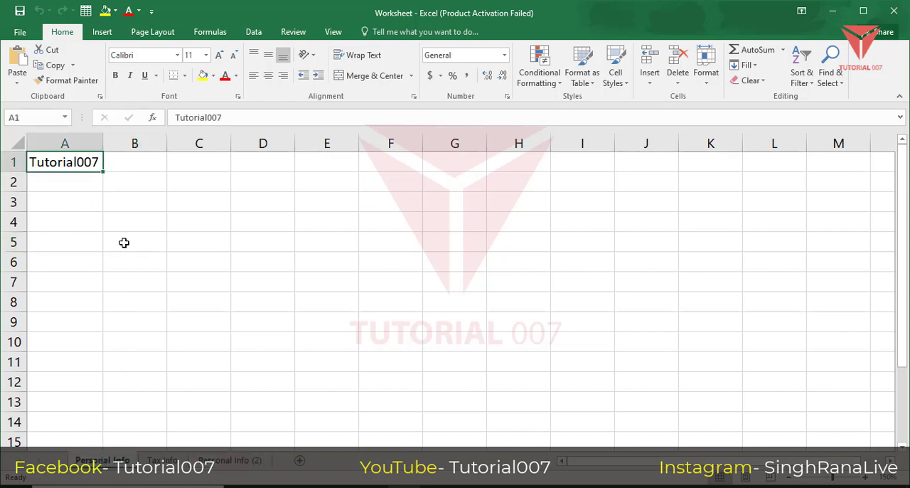
pyautogui.click(103, 194)
pyautogui.click(81, 181)
pyautogui.write('dtdr')
pyautogui.click(69, 222)
pyautogui.write('trdt')
pyautogui.click(66, 259)
pyautogui.write('drtr')
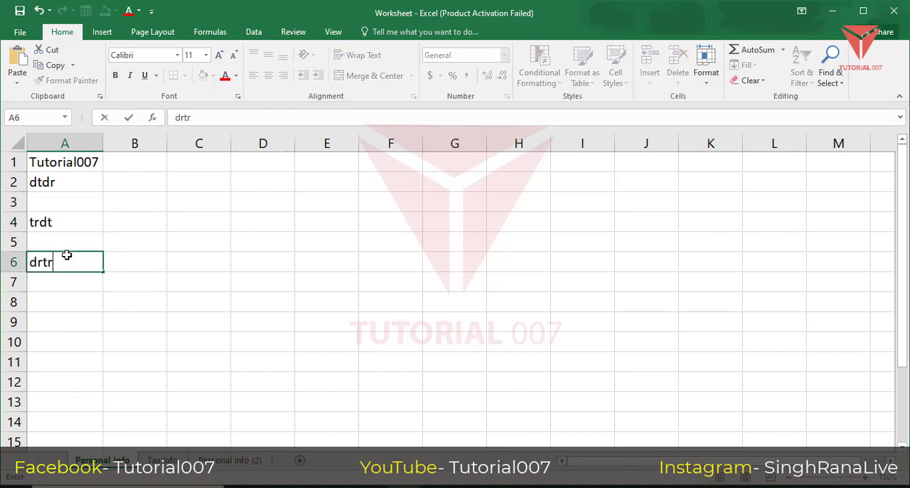
pyautogui.click(88, 307)
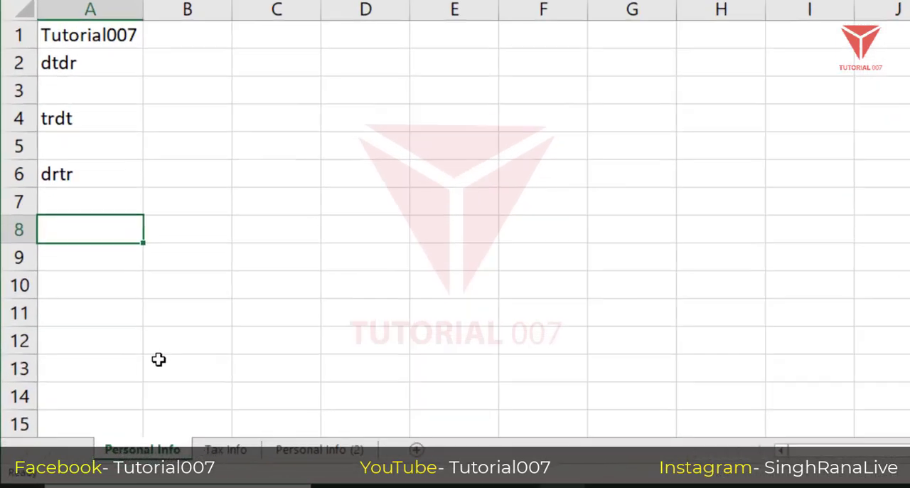
# Copy the Personal Info sheet into a new workbook and reposition the new window to show both workbooks' data.
pyautogui.rightClick(183, 449)
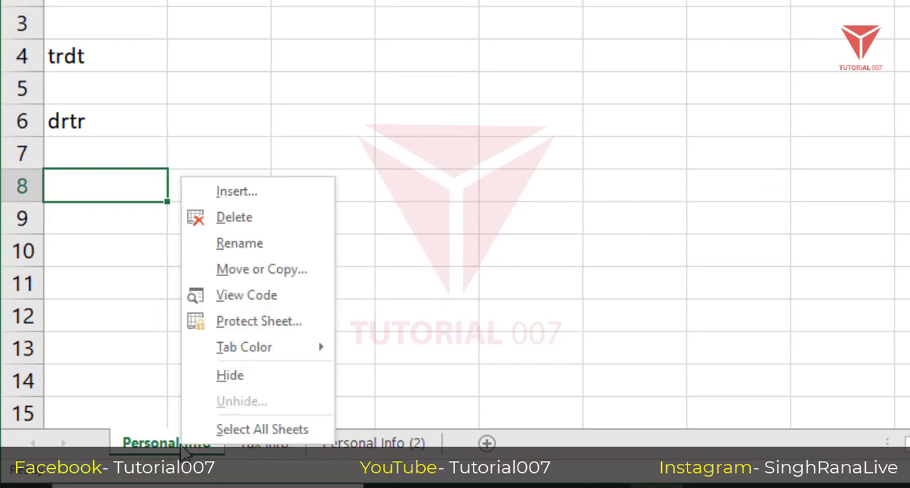
pyautogui.click(257, 276)
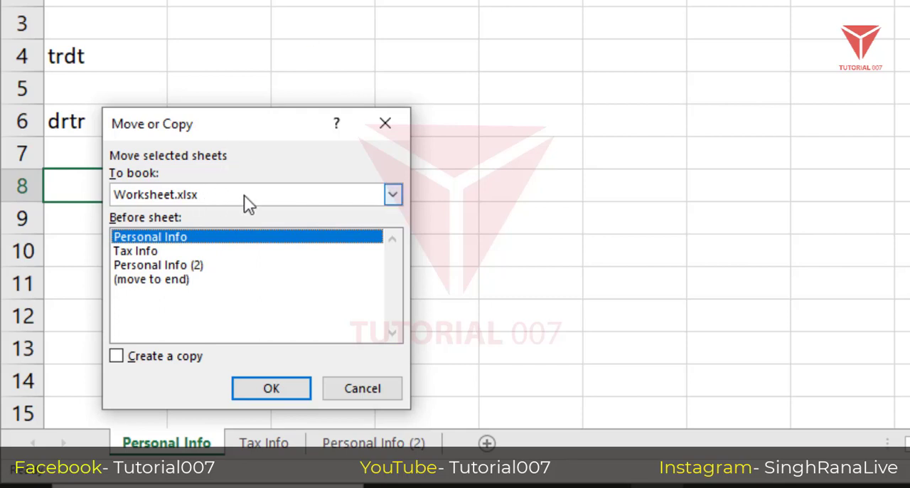
pyautogui.click(393, 197)
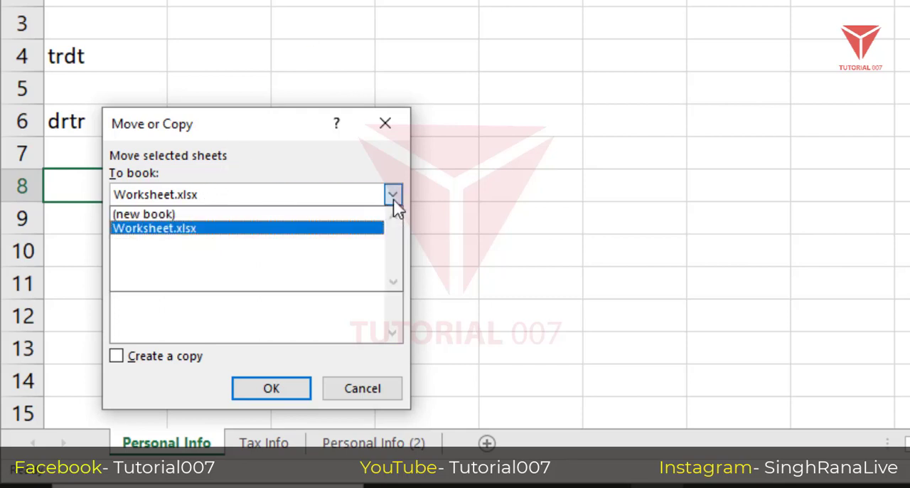
pyautogui.click(329, 214)
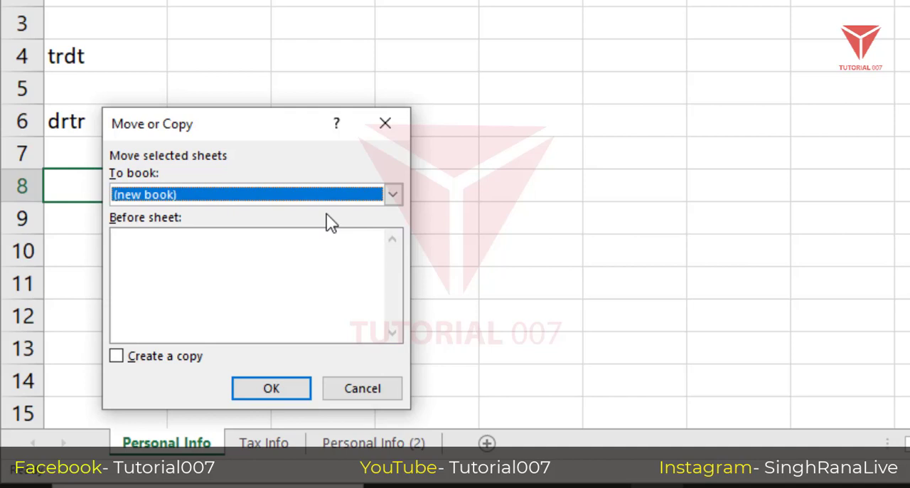
pyautogui.click(296, 288)
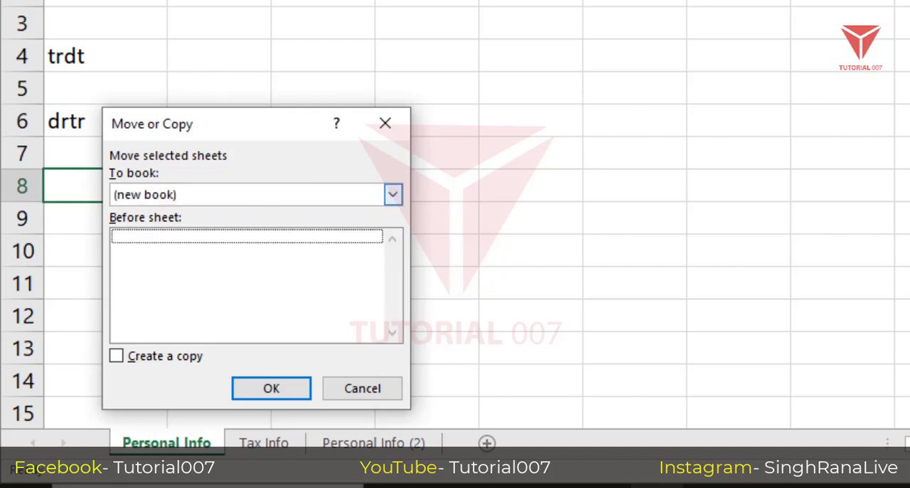
pyautogui.click(161, 354)
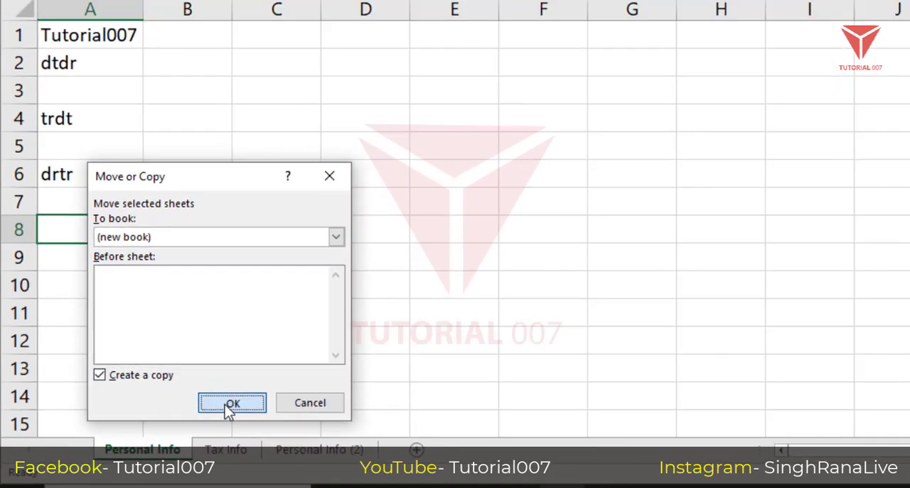
pyautogui.click(271, 388)
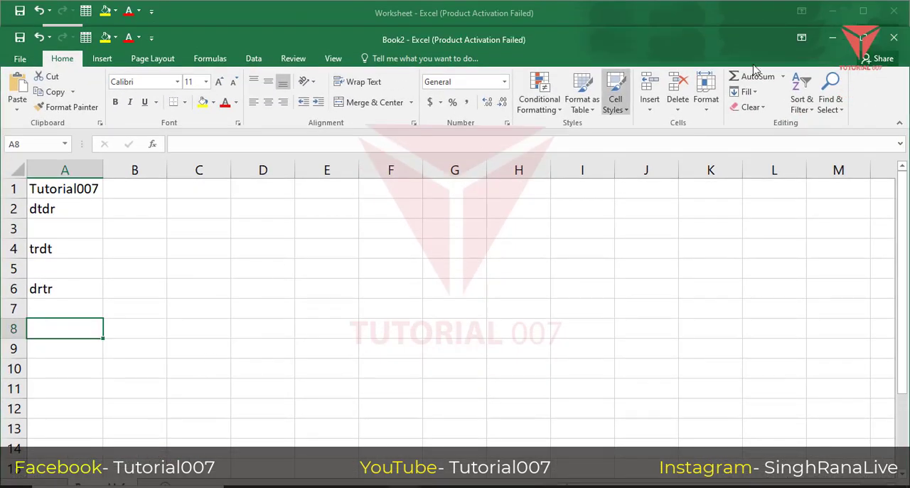
pyautogui.moveTo(664, 28); pyautogui.dragTo(661, 121)
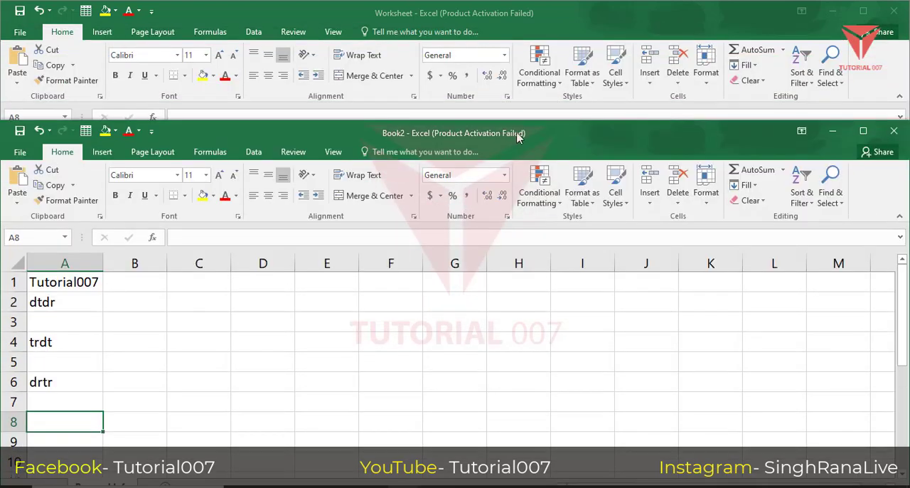
pyautogui.moveTo(309, 133); pyautogui.dragTo(446, 121)
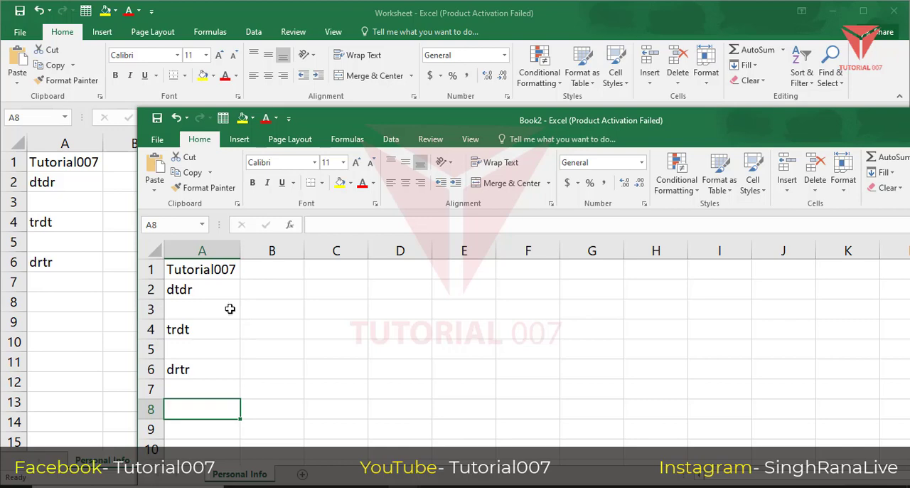
# Reposition the Book2 window, check the Session folder's contents in File Explorer, and return to Book2.
pyautogui.moveTo(418, 122); pyautogui.dragTo(428, 64)
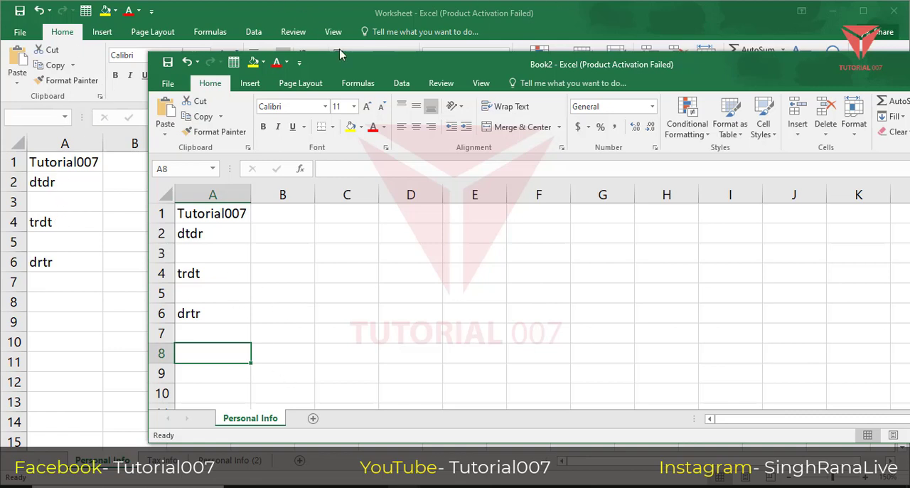
pyautogui.click(302, 486)
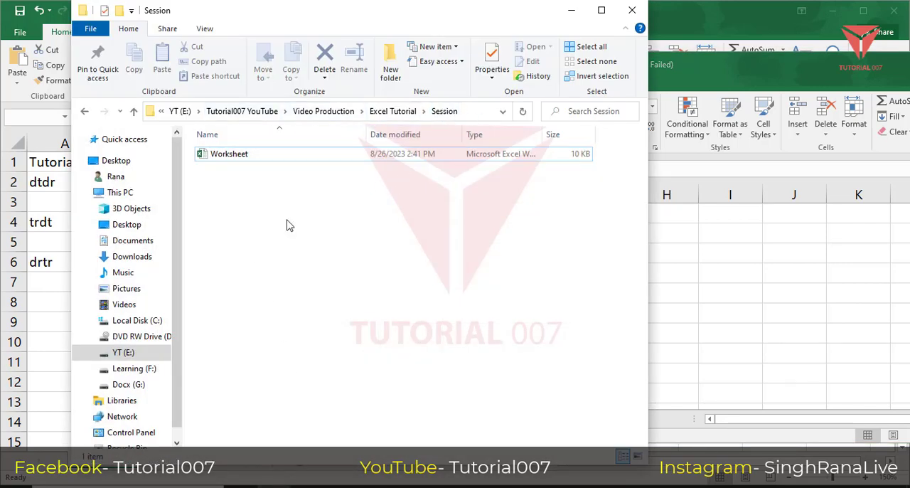
pyautogui.click(744, 80)
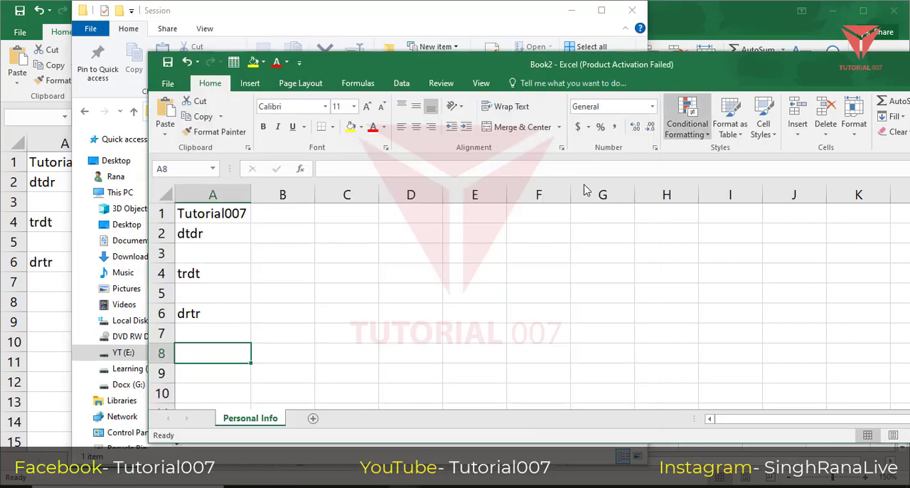
# Save the new workbook as Worksheet Copy in the Session folder, in Excel Workbook format.
pyautogui.click(169, 62)
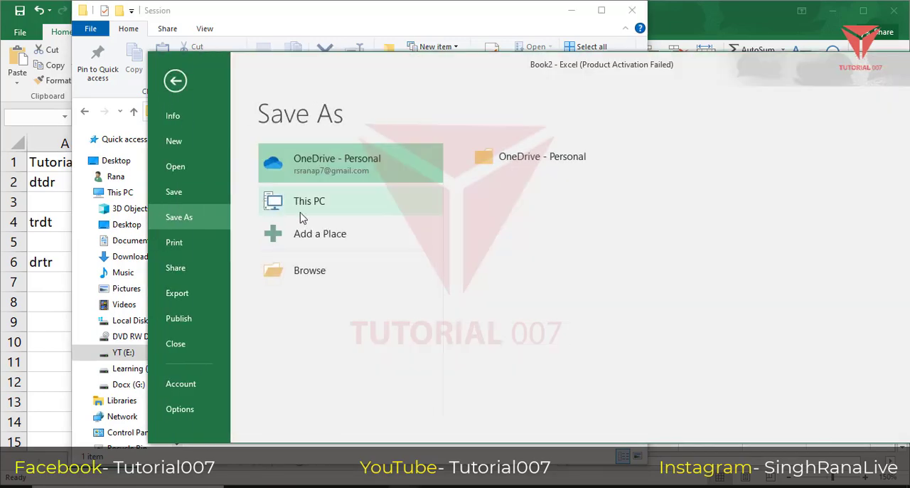
pyautogui.click(331, 274)
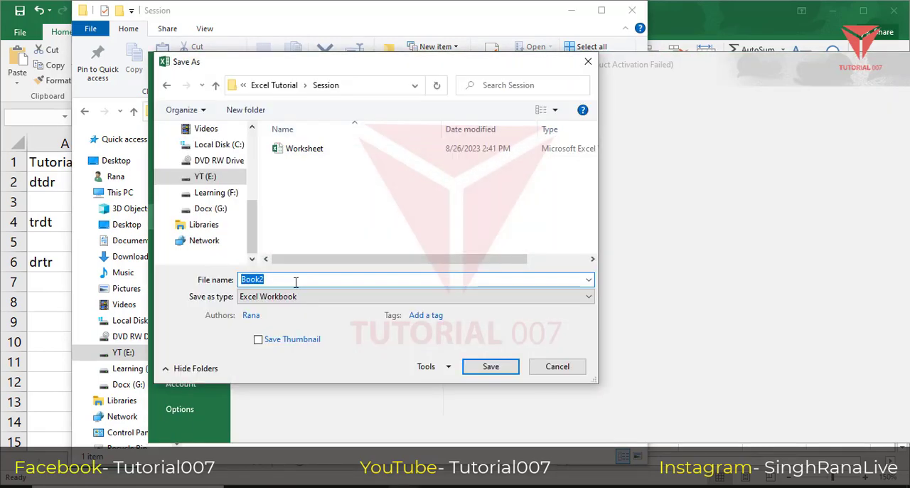
pyautogui.write('Wo')
pyautogui.press('BackSpace')
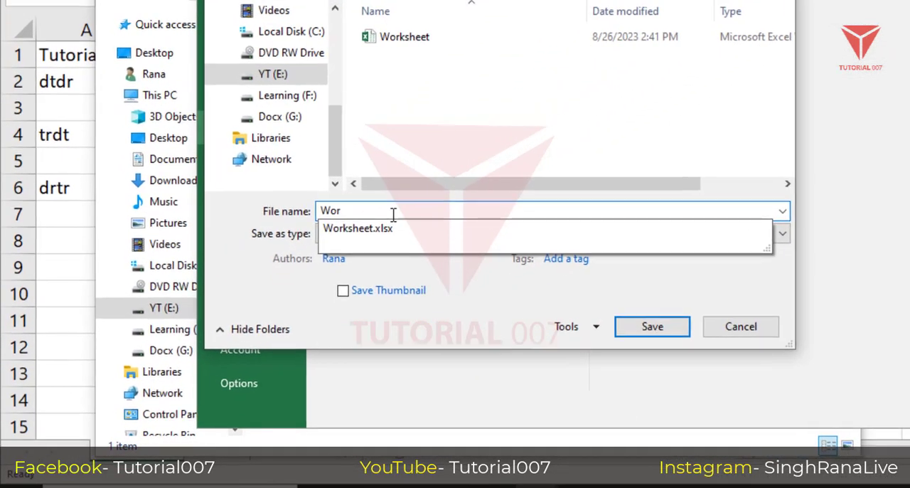
pyautogui.press('Down')
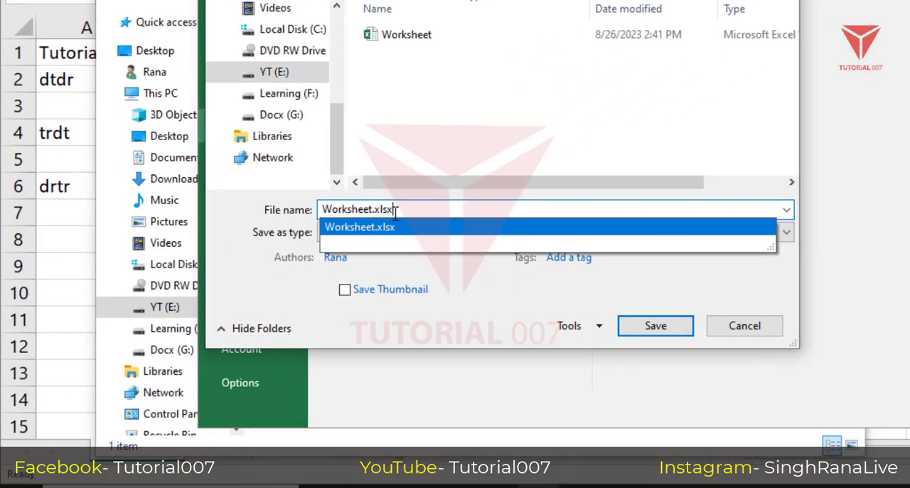
pyautogui.press('BackSpace')
pyautogui.press('BackSpace')
pyautogui.press('BackSpace')
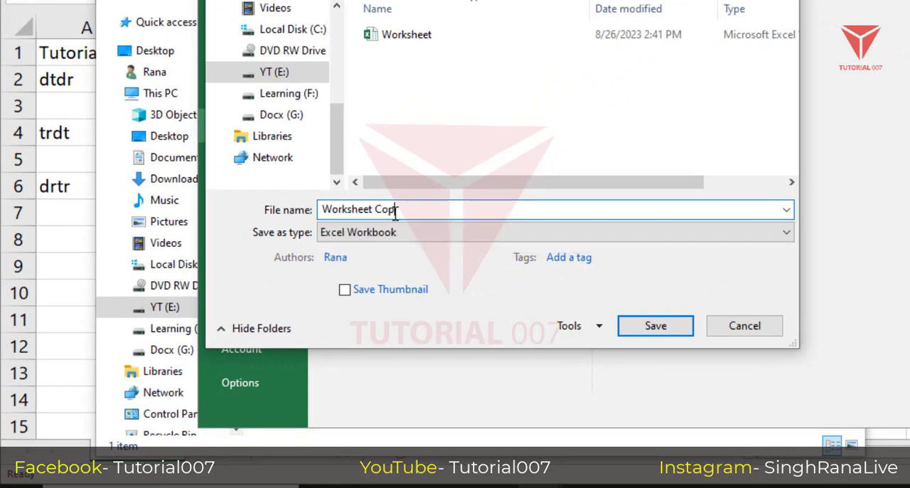
pyautogui.click(656, 326)
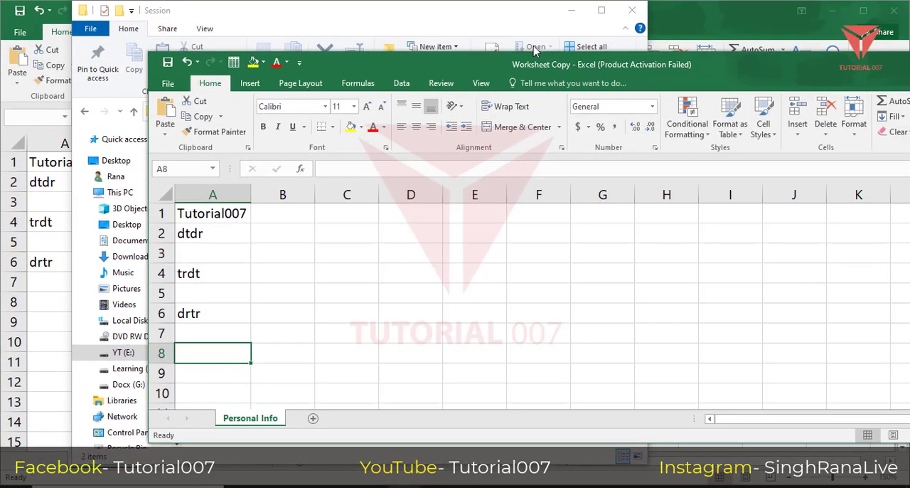
# Check the Session folder in File Explorer for the Worksheet Copy file, return to that workbook, and minimize the folder window.
pyautogui.click(457, 12)
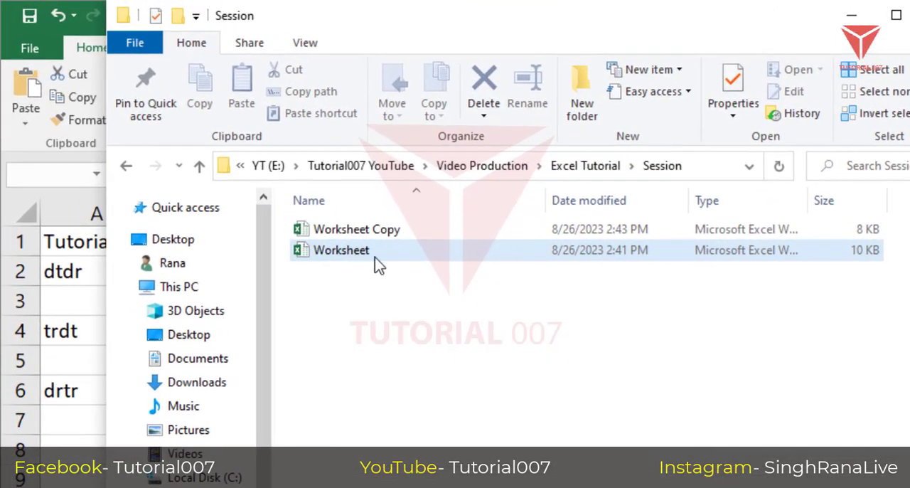
pyautogui.click(562, 485)
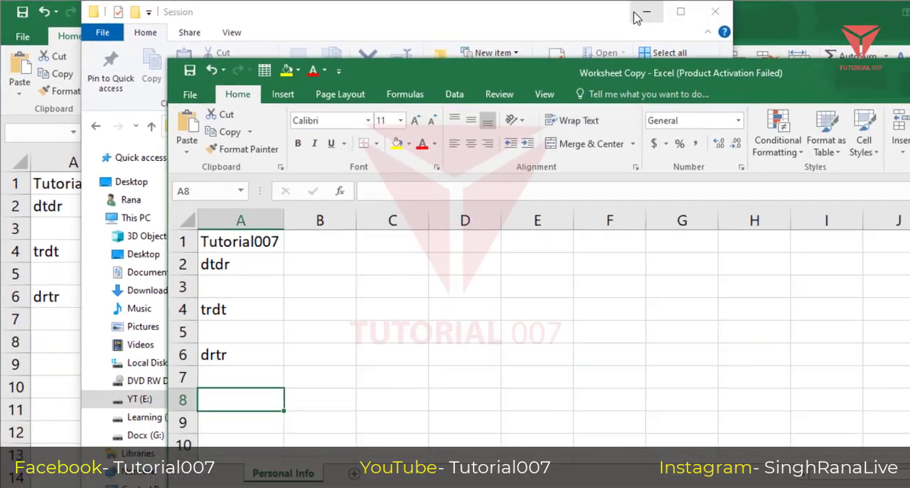
pyautogui.click(853, 15)
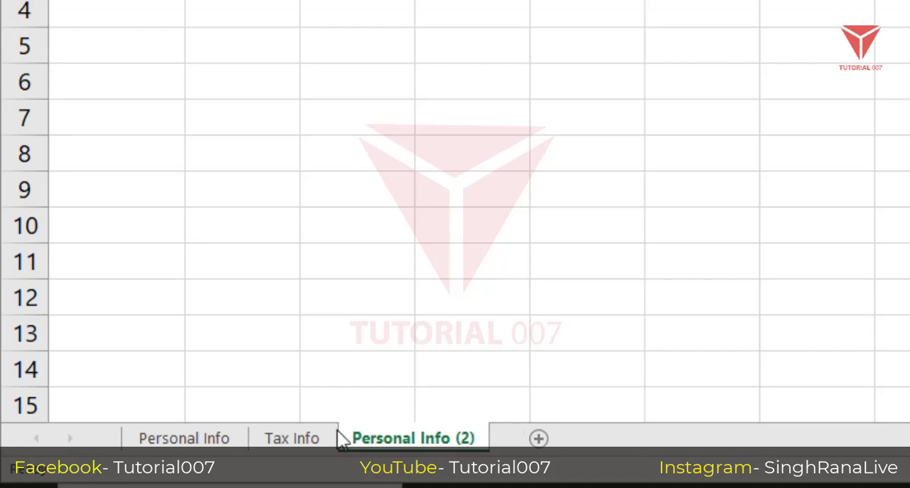
# Switch back and forth between the Tax Info and Personal Info (2) sheets to view their contents.
pyautogui.click(301, 436)
pyautogui.click(293, 441)
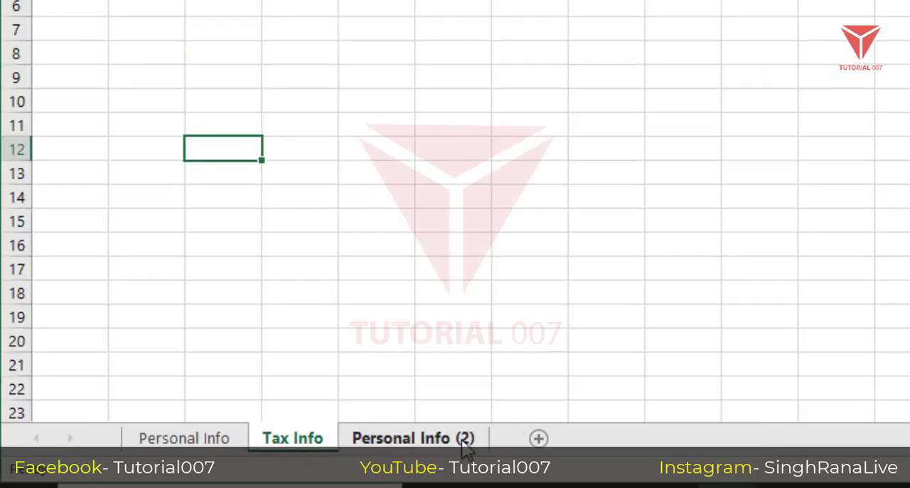
pyautogui.click(462, 441)
pyautogui.click(290, 441)
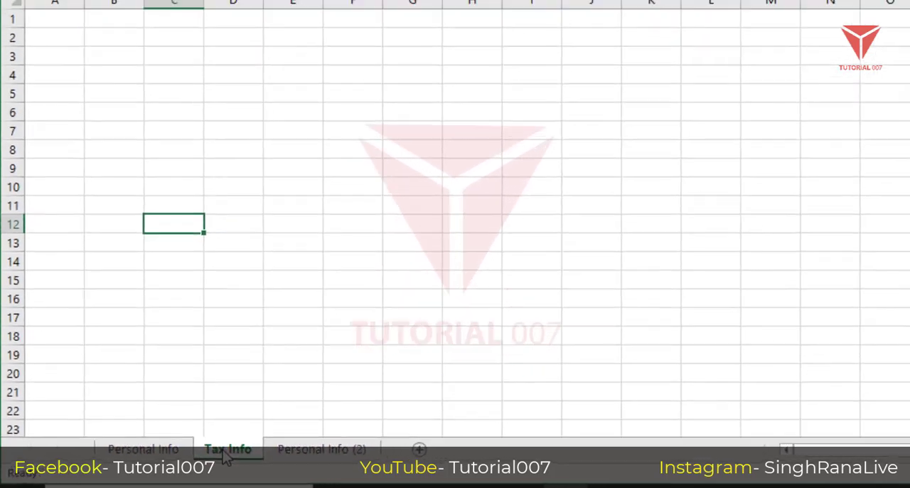
pyautogui.click(317, 451)
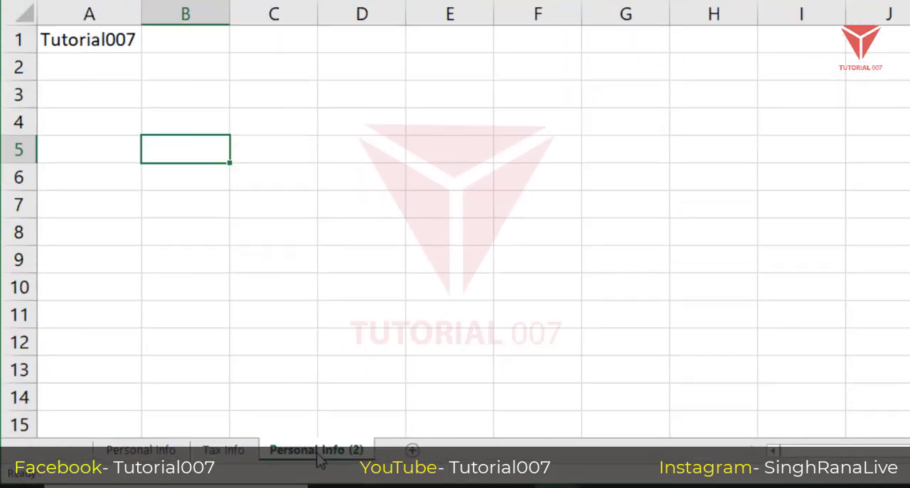